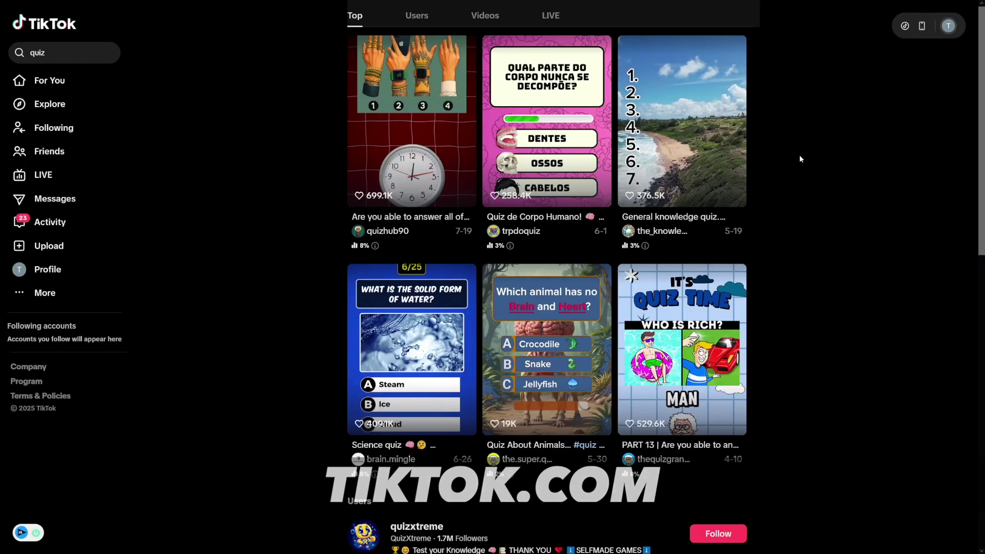
Step: Scroll the Quiz Video AI Generator page and watch the example quiz video enlarged
scroll(800, 159, "down", 6)
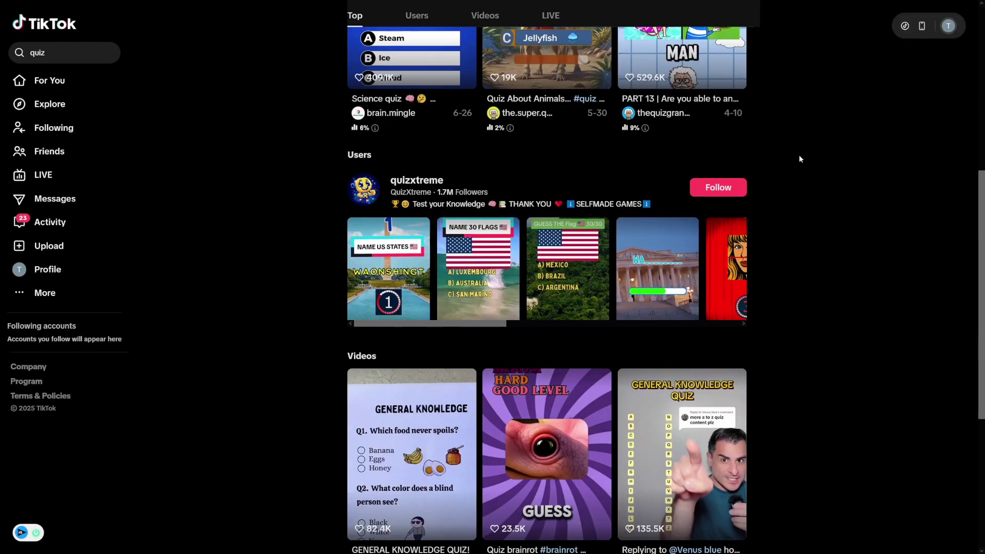
scroll(799, 159, "down", 5)
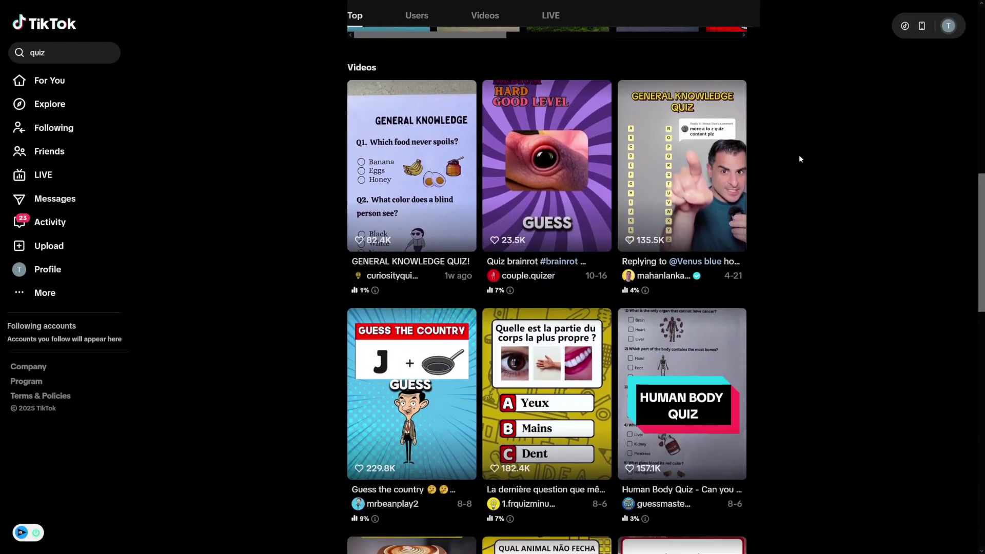
scroll(799, 155, "down", 2)
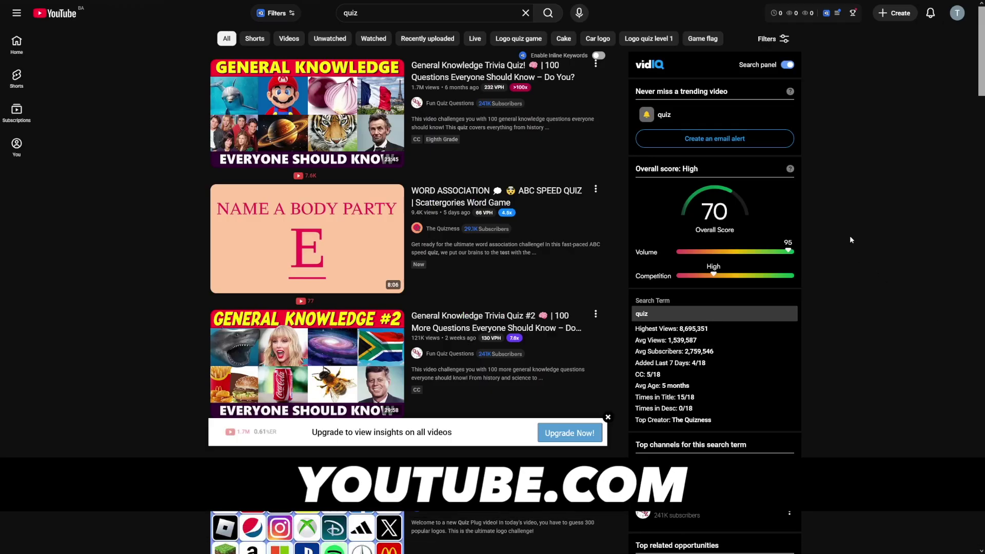
scroll(849, 220, "down", 5)
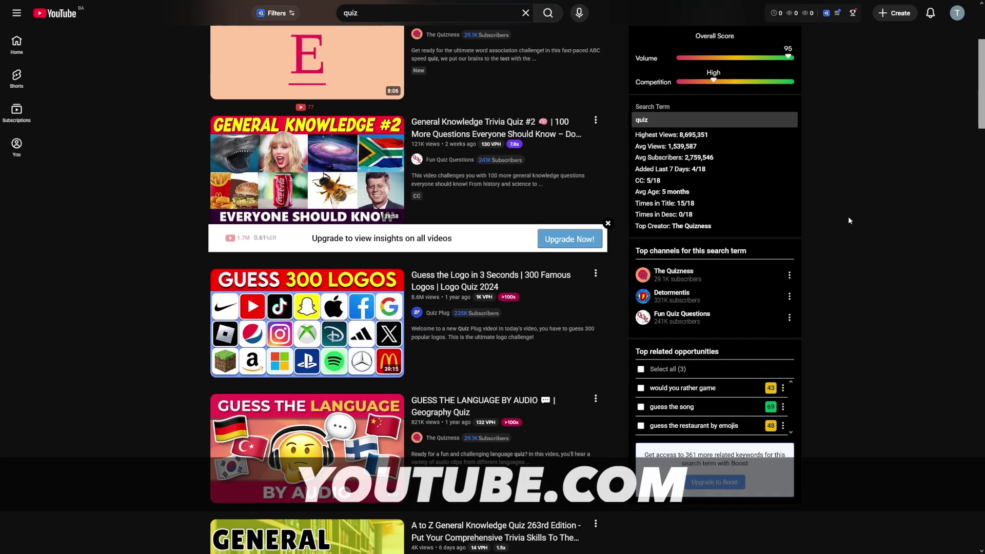
scroll(849, 221, "down", 1)
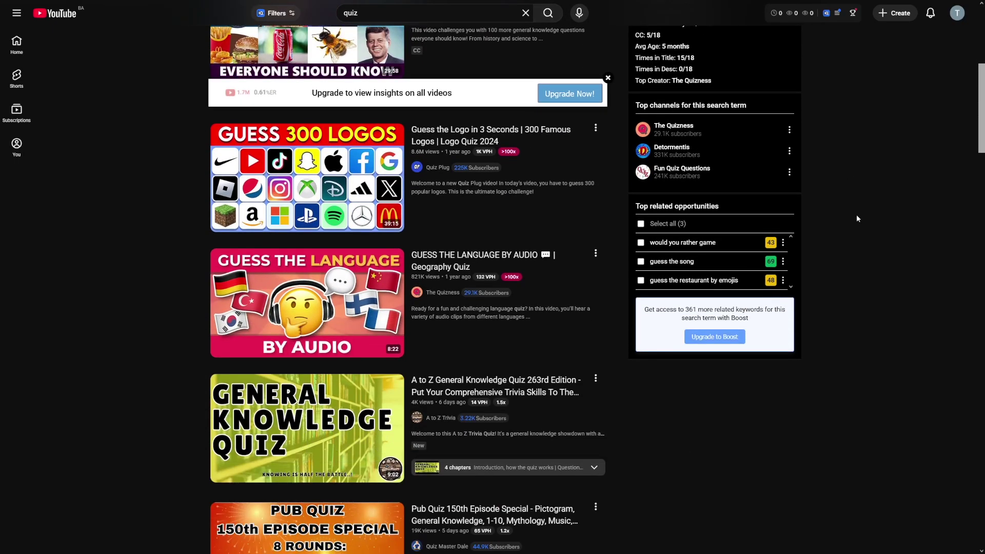
scroll(854, 217, "down", 1)
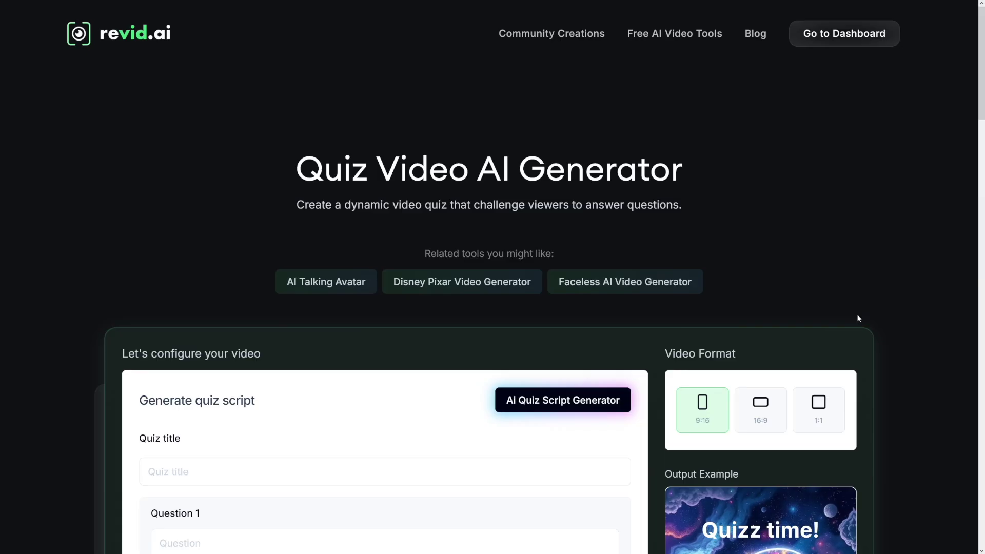
scroll(859, 319, "down", 5)
left_click(770, 377)
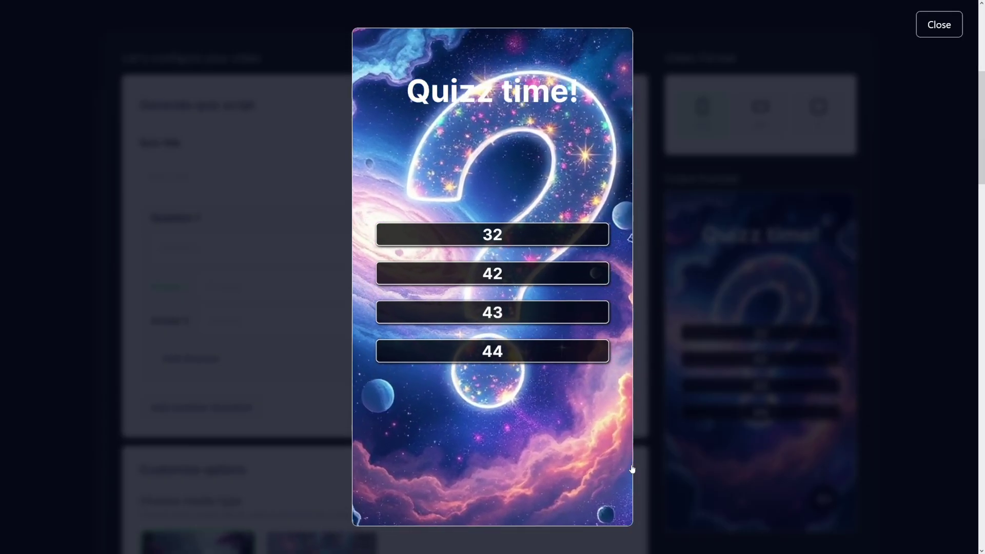
left_click(551, 390)
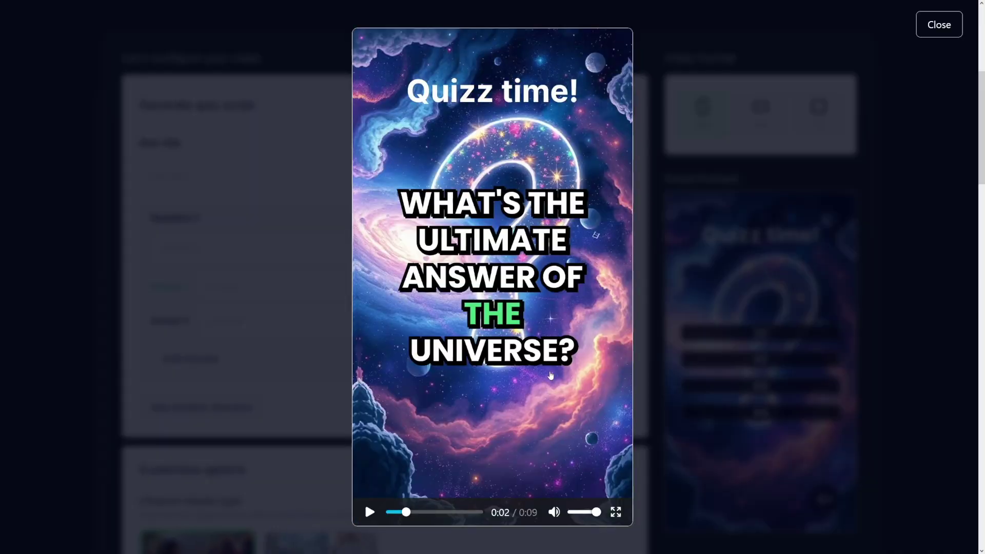
left_click(641, 314)
Step: Highlight the Quiz Video AI Generator heading and look at the AI quiz script generator without generating
scroll(522, 293, "up", 6)
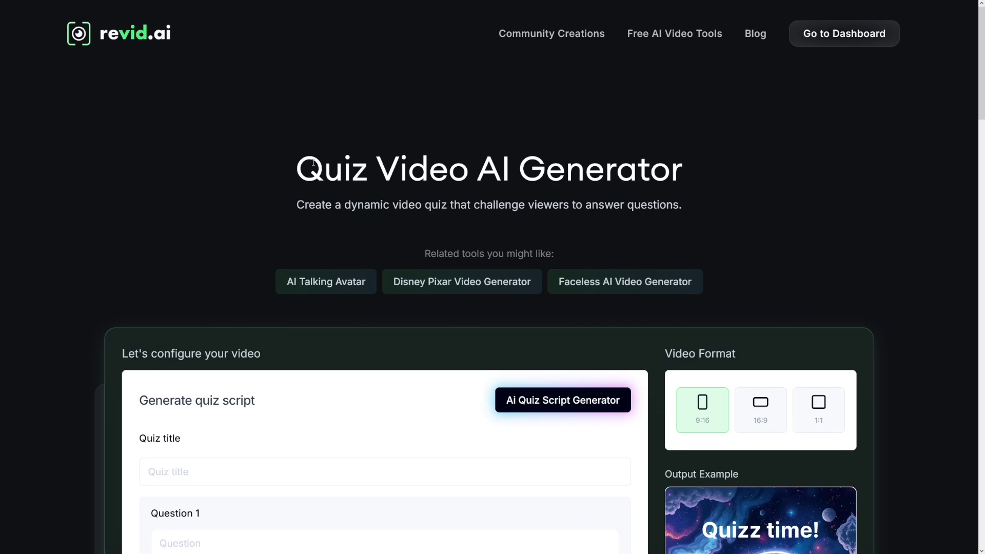
left_click_drag(313, 163, 679, 181)
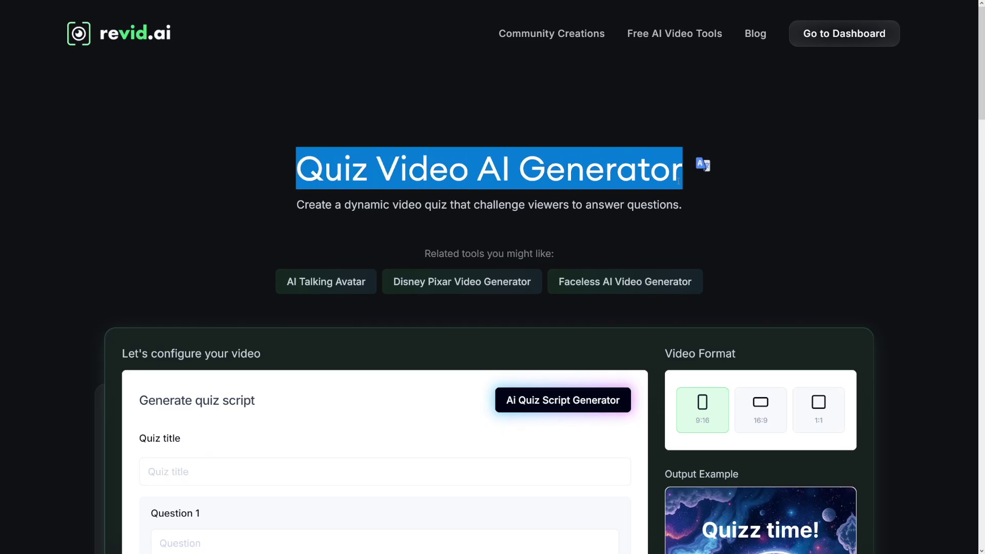
left_click(678, 180)
scroll(557, 191, "down", 5)
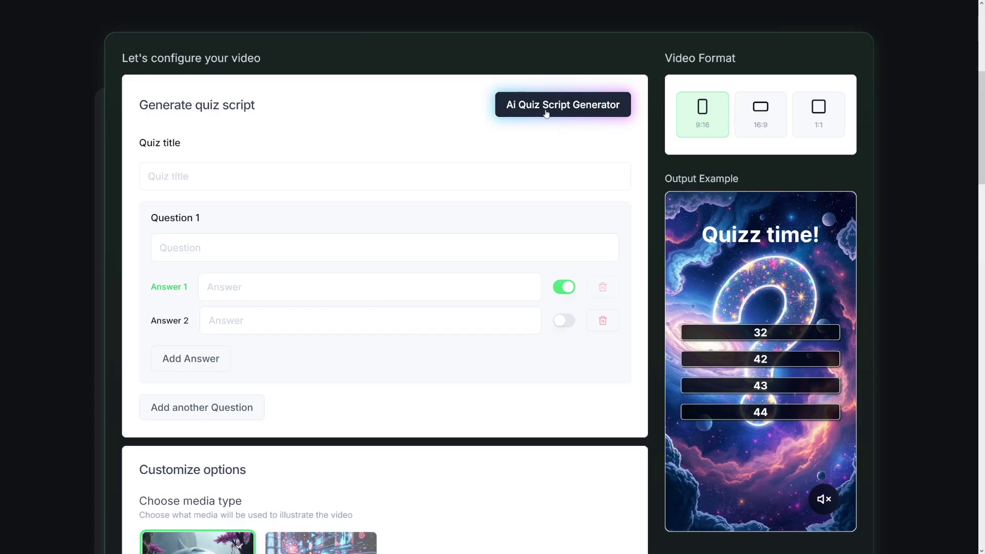
left_click(566, 121)
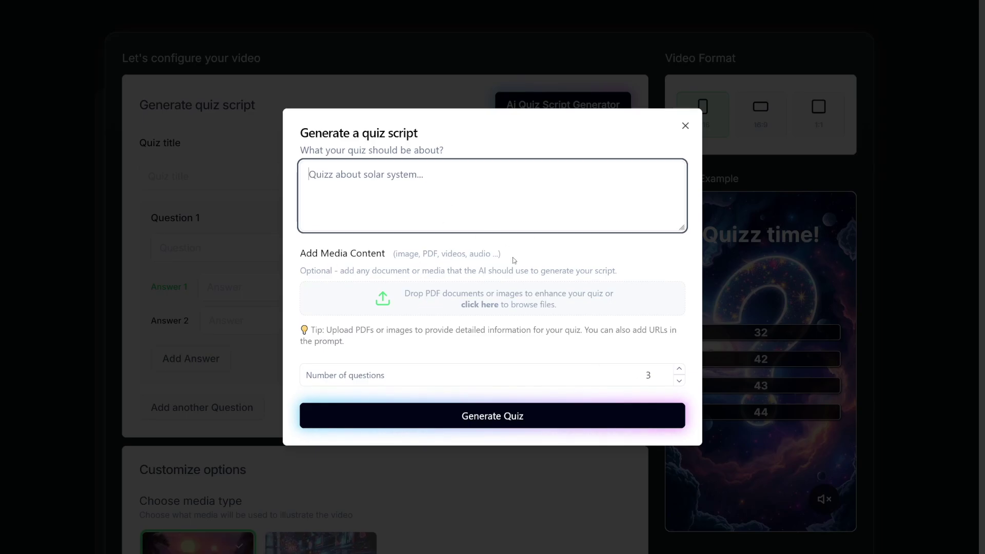
left_click(686, 125)
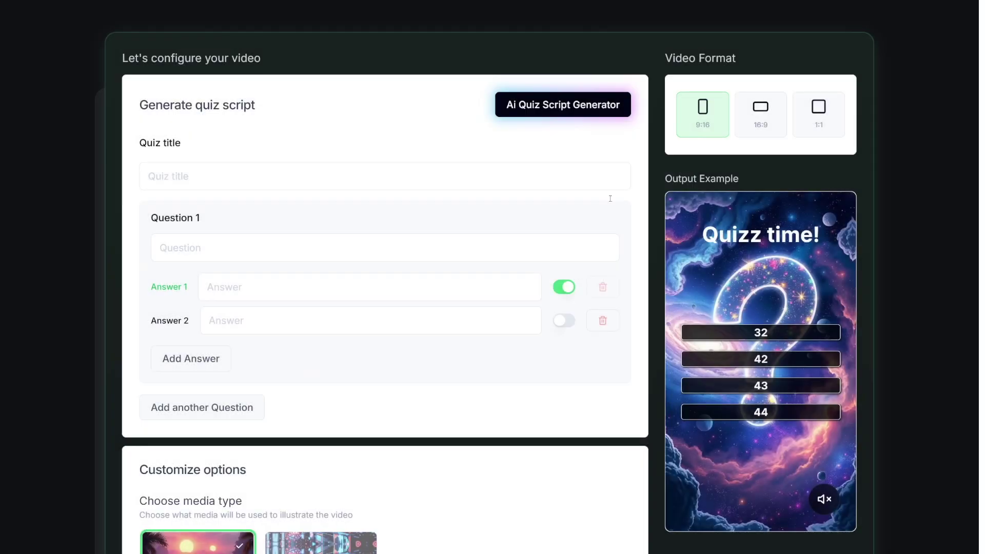
scroll(640, 259, "up", 5)
scroll(378, 272, "down", 7)
scroll(436, 281, "up", 7)
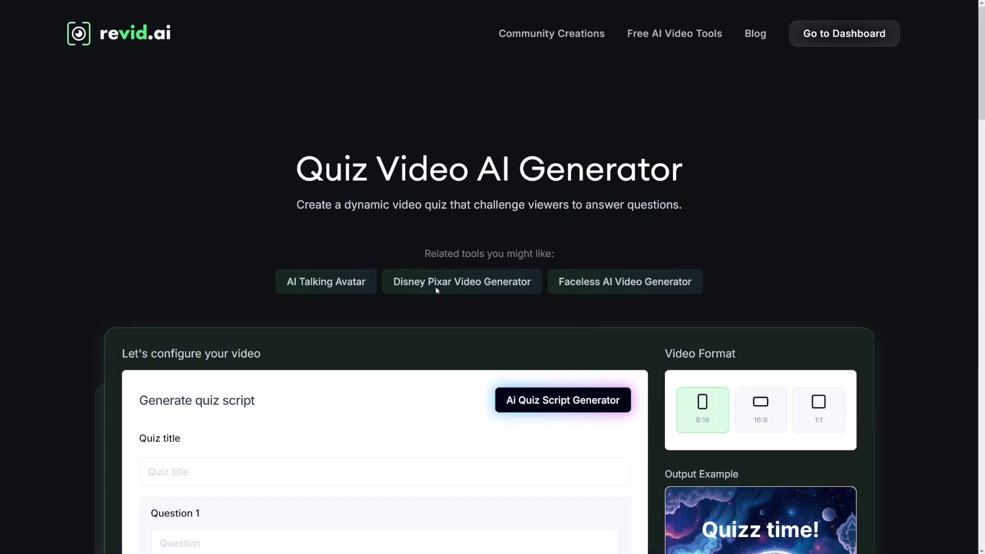
Step: From the dashboard, start a new video and choose Create Video Quiz from the full tool list
left_click(820, 43)
mouse_move(302, 221)
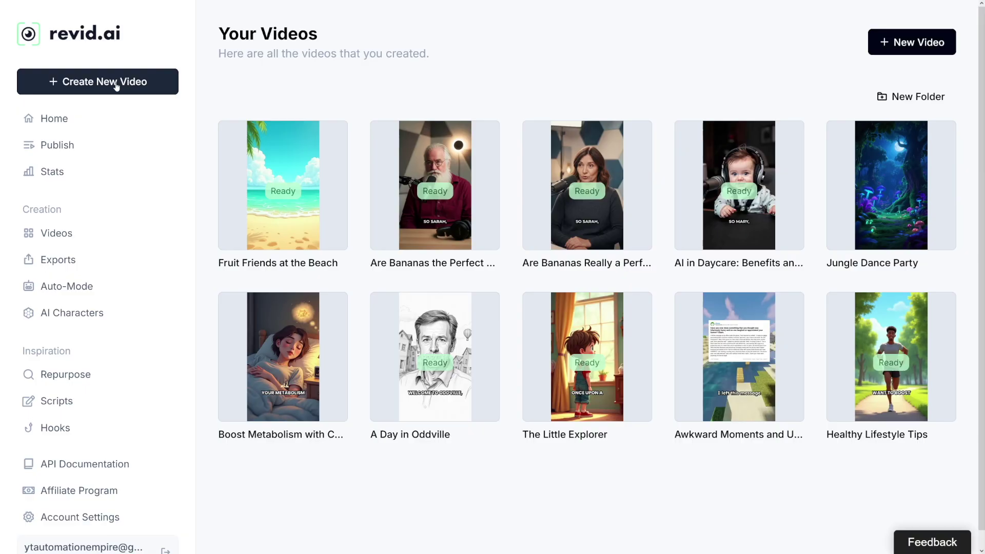
left_click(116, 86)
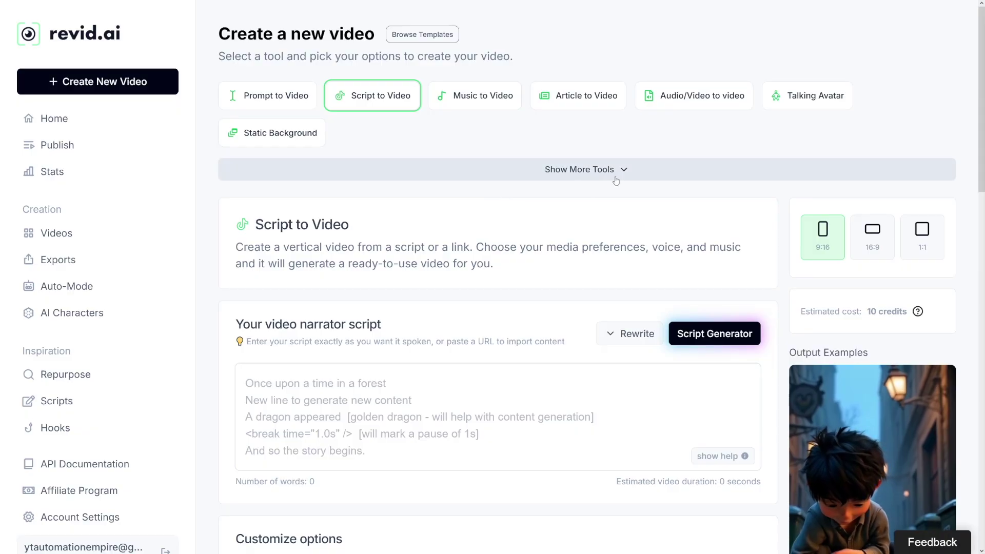
left_click(576, 171)
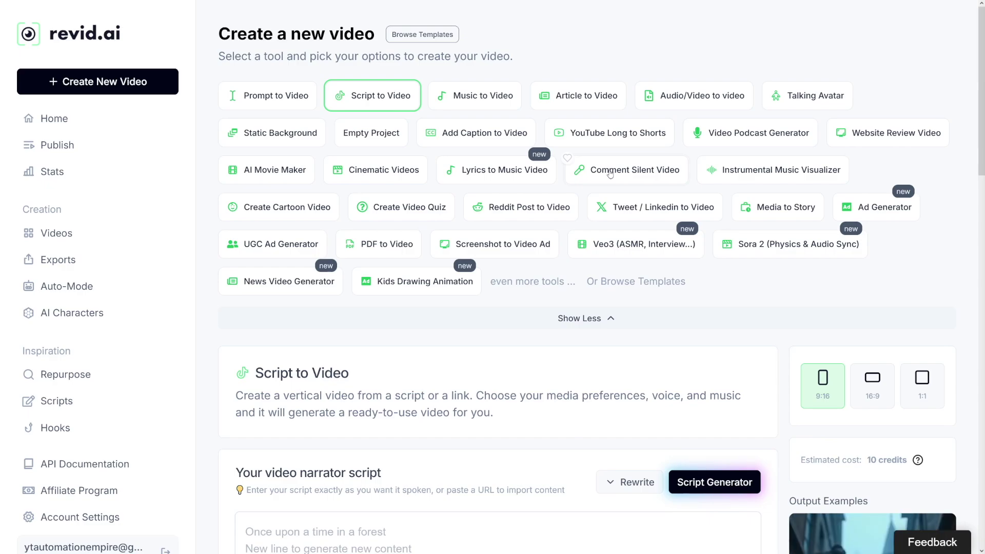
left_click(411, 217)
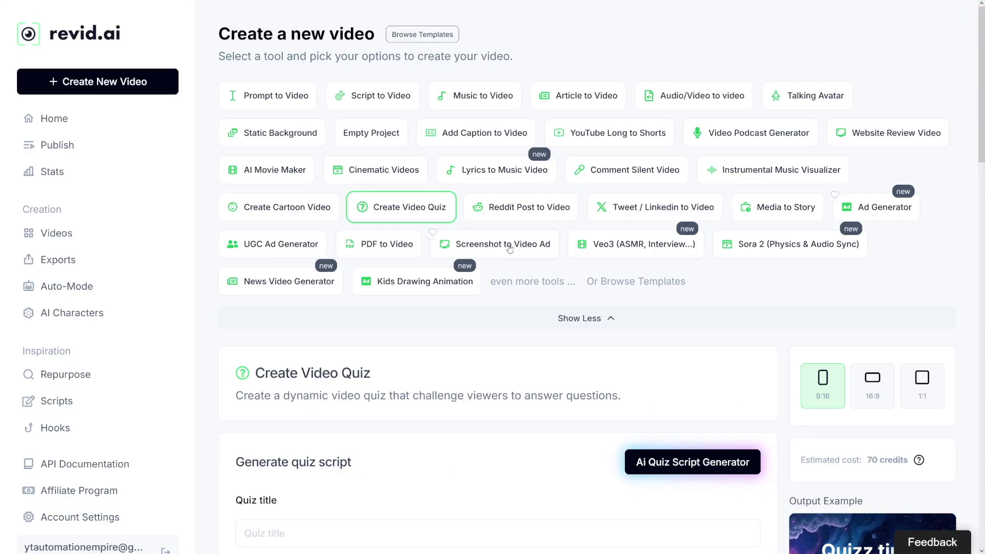
scroll(462, 225, "down", 8)
scroll(510, 249, "up", 2)
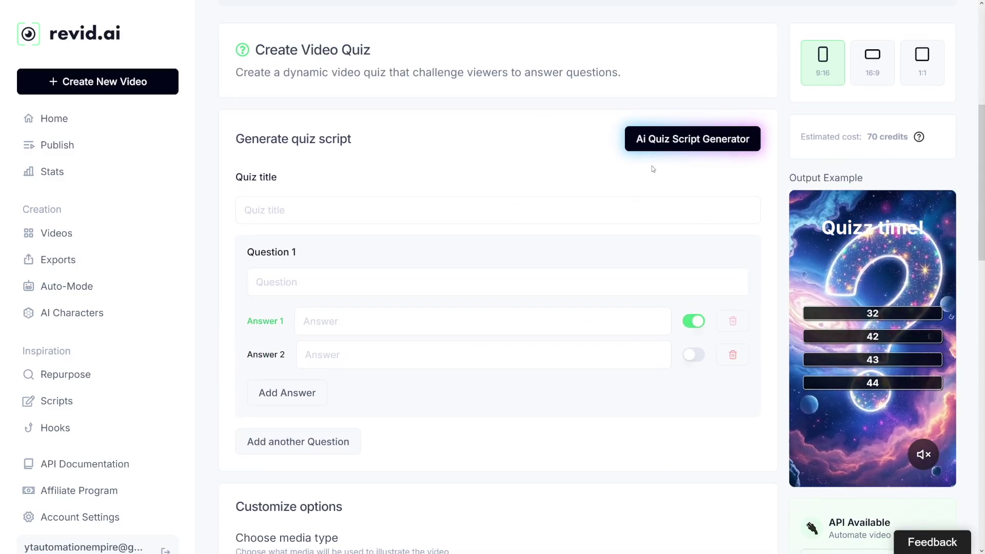
Step: Generate a 3-question AI quiz script from the topic 'Quiz about animals'
left_click(660, 145)
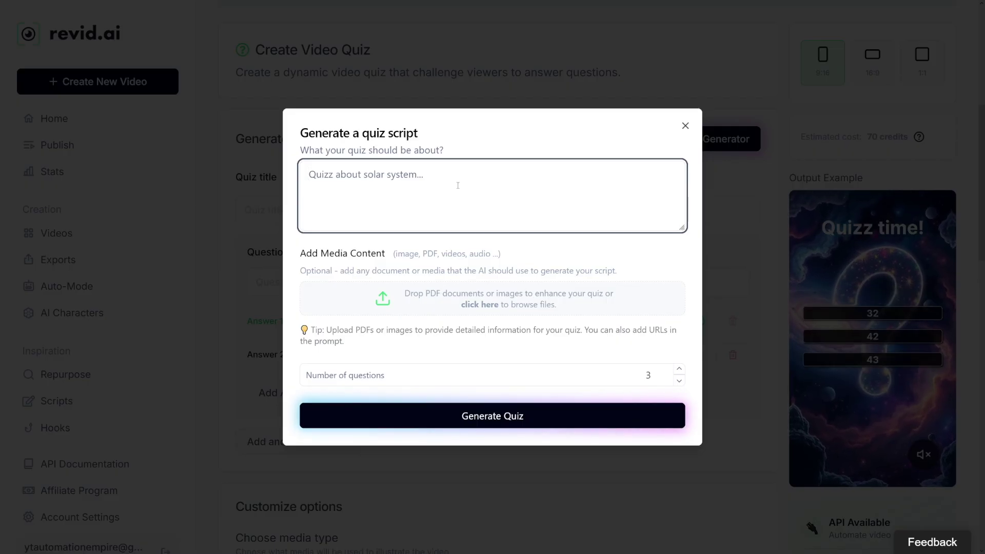
type("Q")
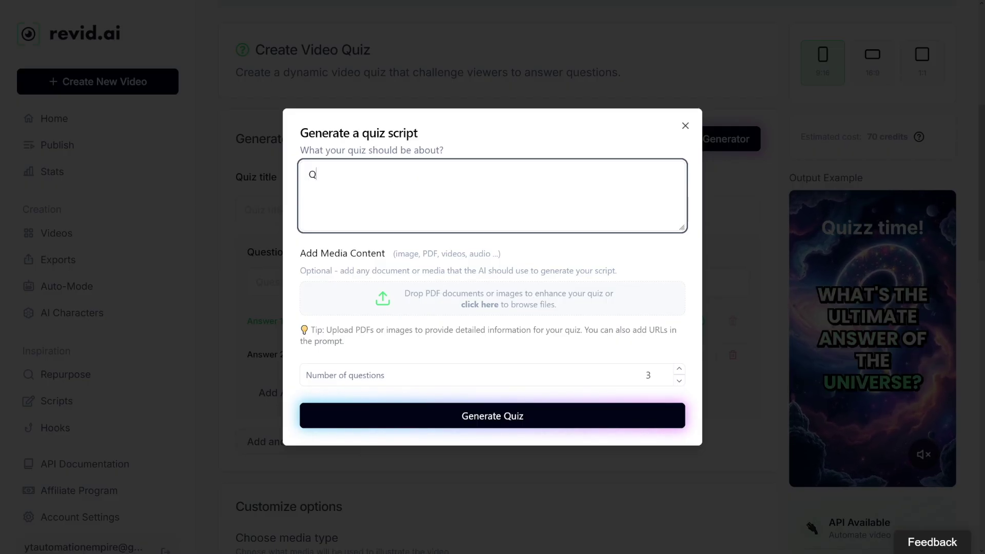
type("uiz about animals")
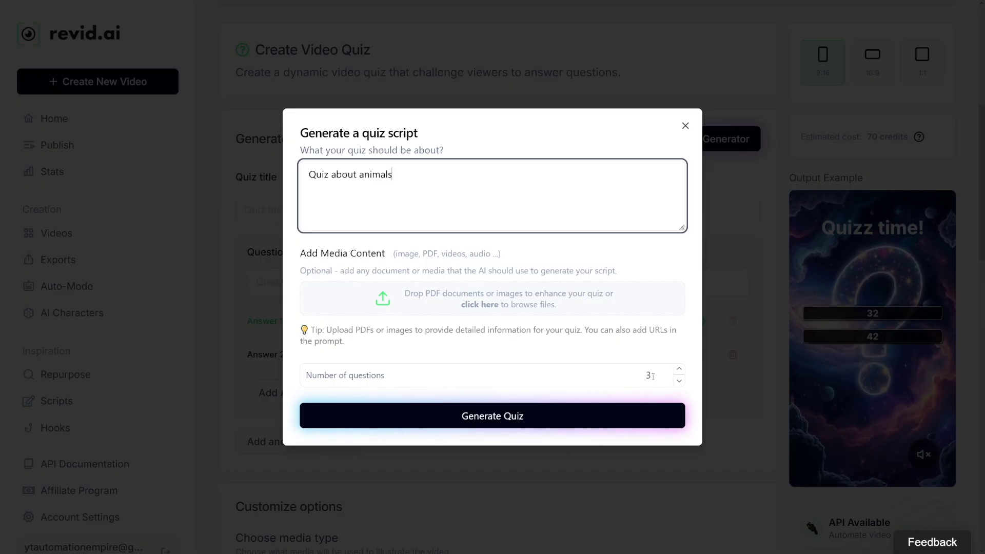
left_click(510, 420)
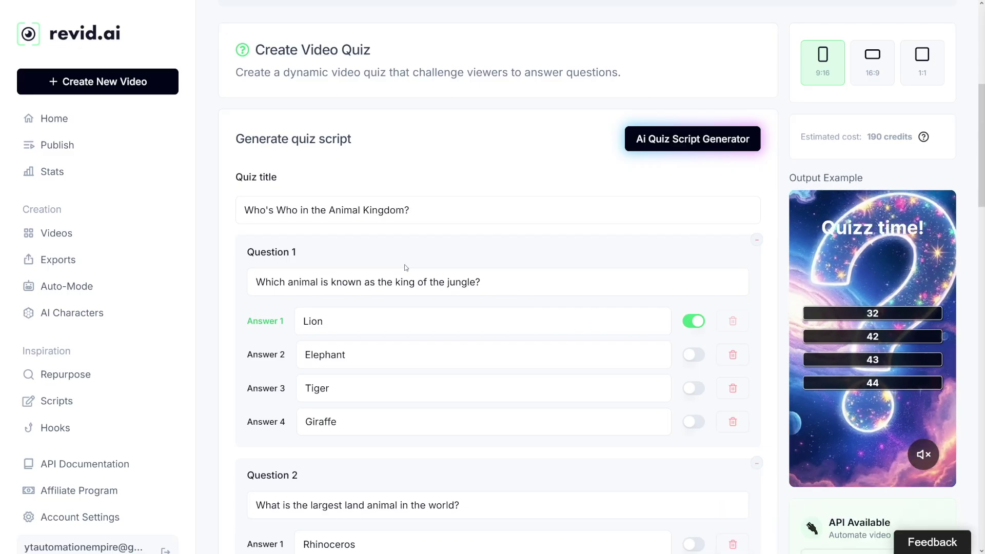
left_click_drag(264, 279, 445, 283)
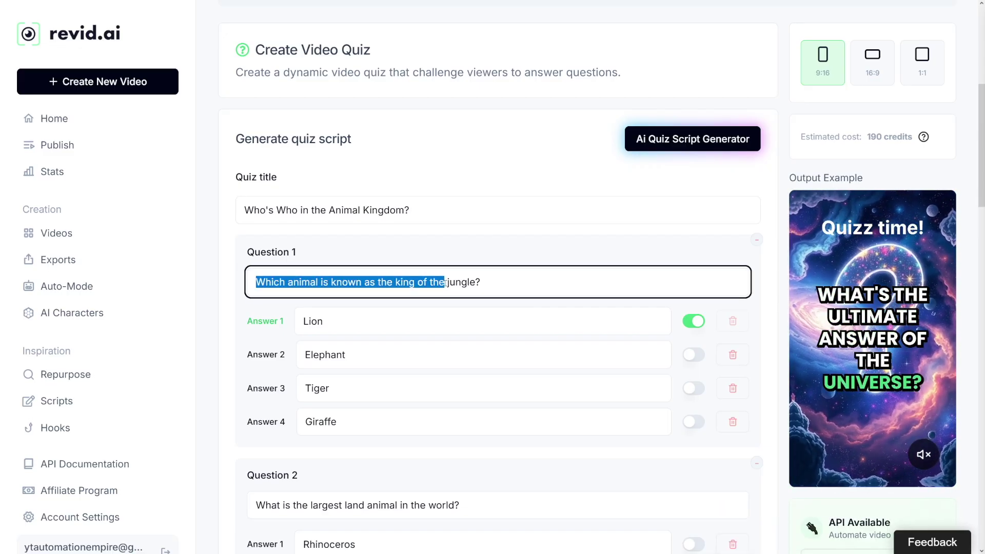
left_click(480, 286)
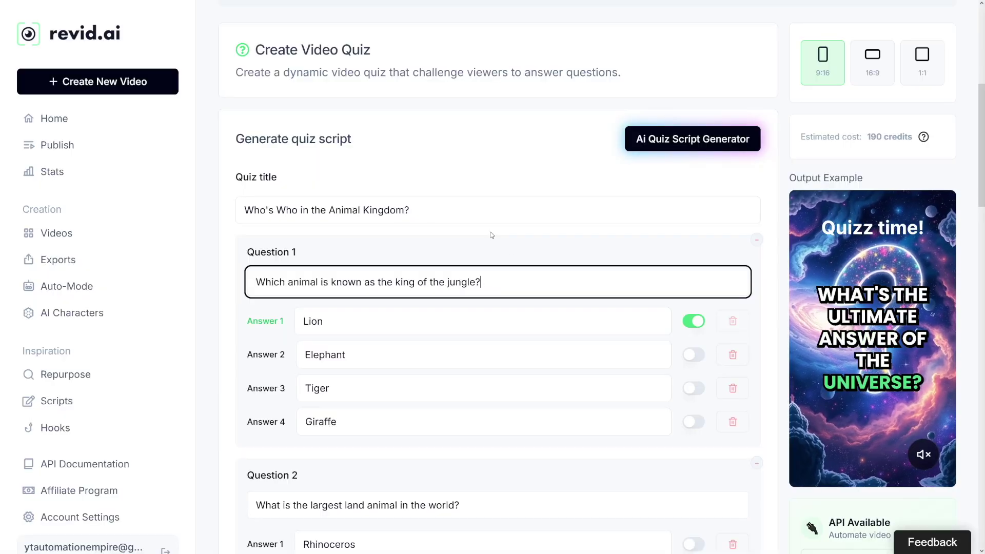
scroll(405, 271, "down", 5)
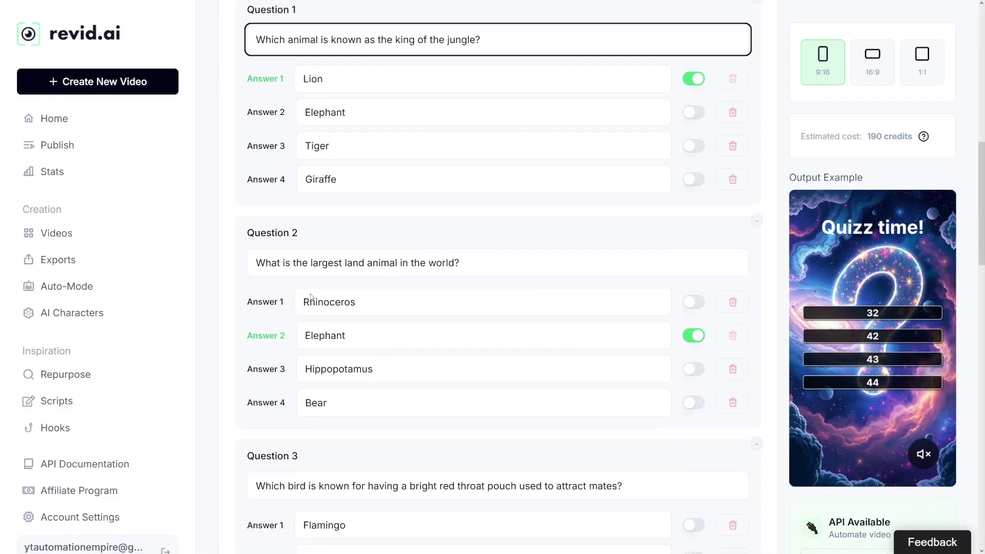
scroll(462, 306, "down", 7)
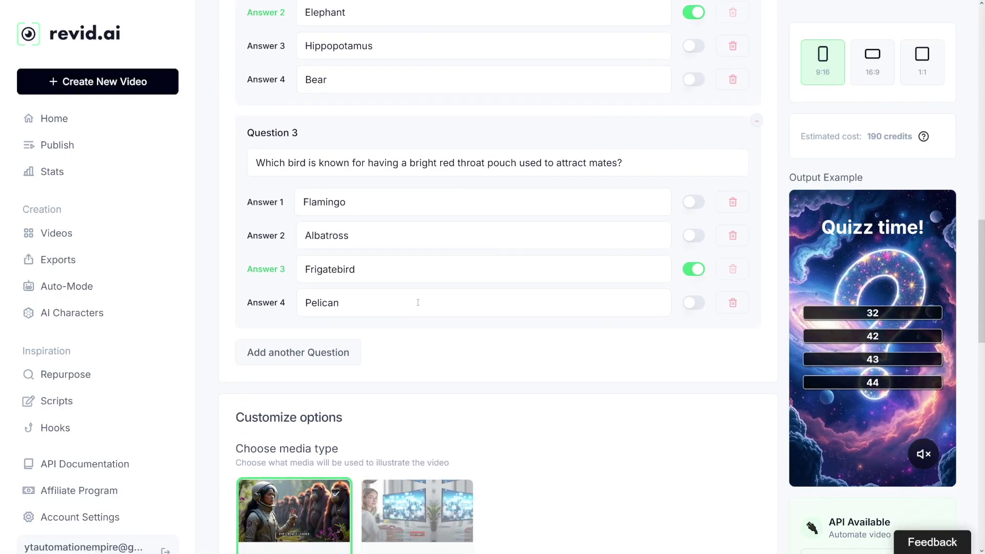
scroll(443, 271, "down", 5)
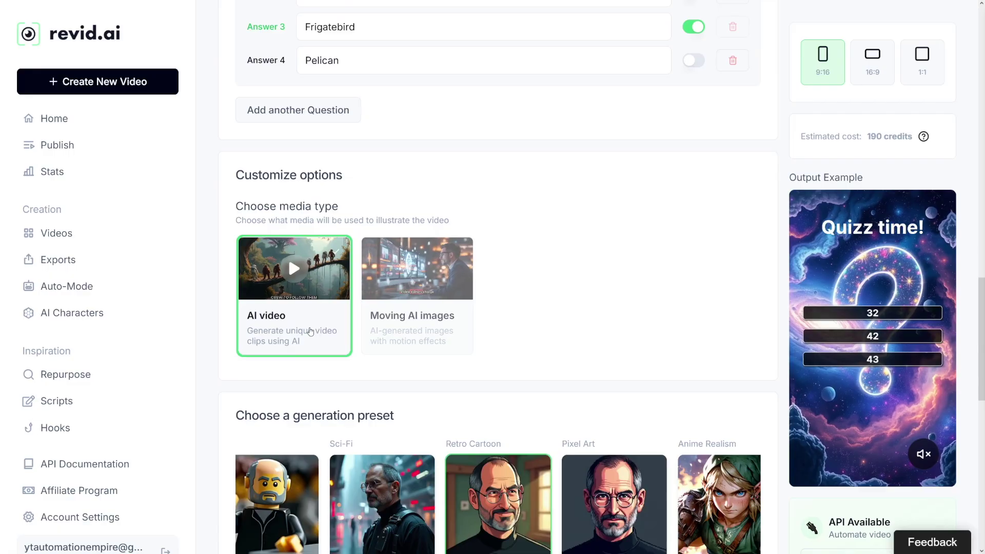
left_click(421, 324)
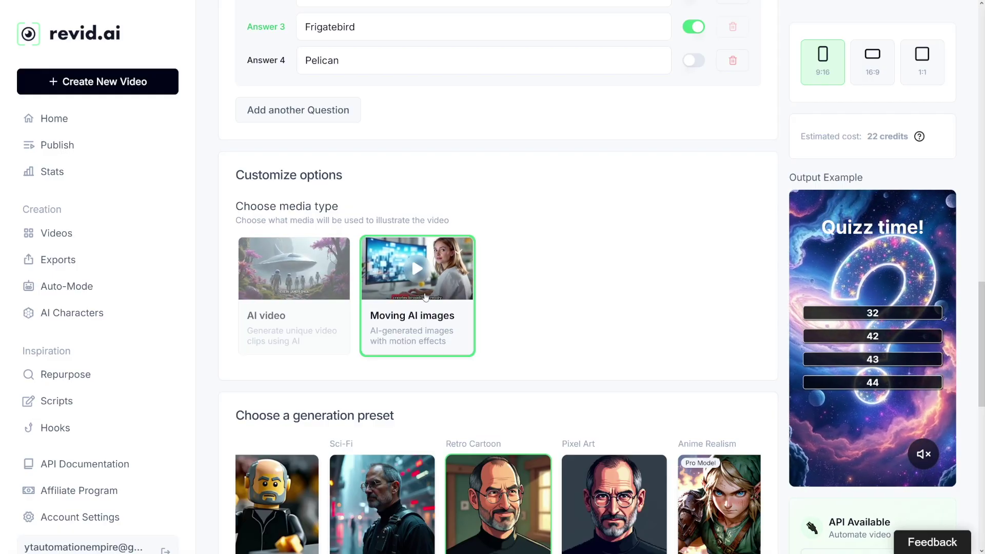
left_click(307, 325)
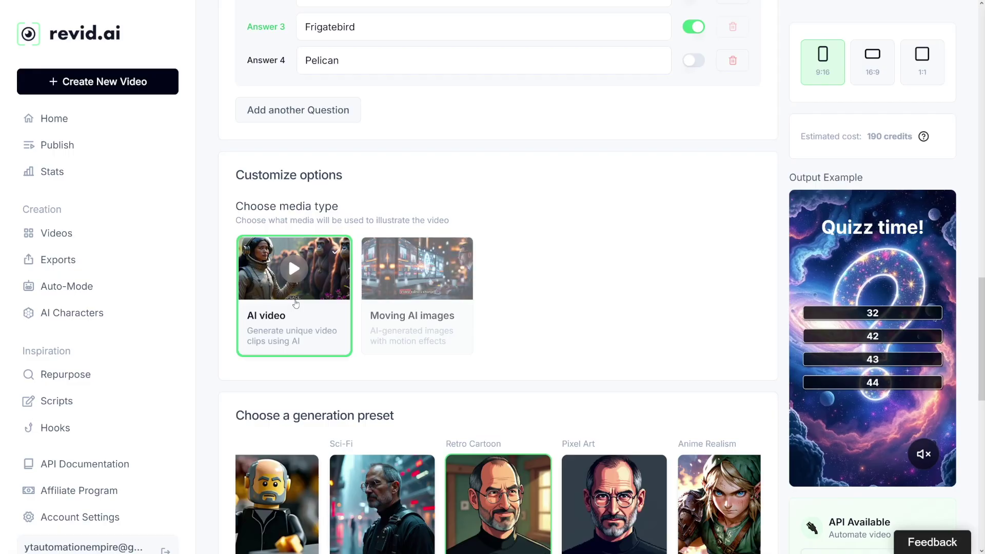
Step: Highlight the Choose a generation preset heading and pick Kids Book from the preset carousel
scroll(295, 303, "down", 5)
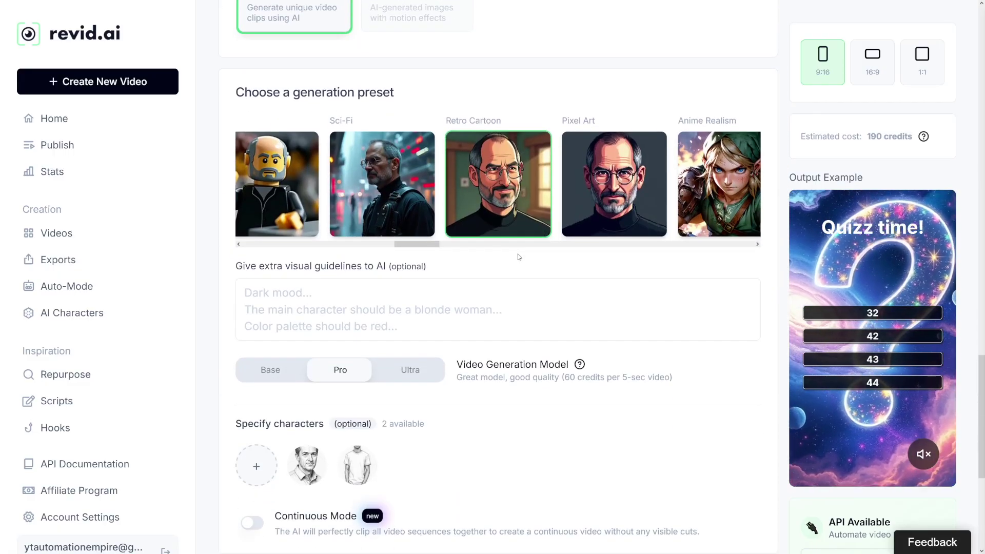
scroll(278, 199, "up", 2)
left_click_drag(241, 171, 391, 186)
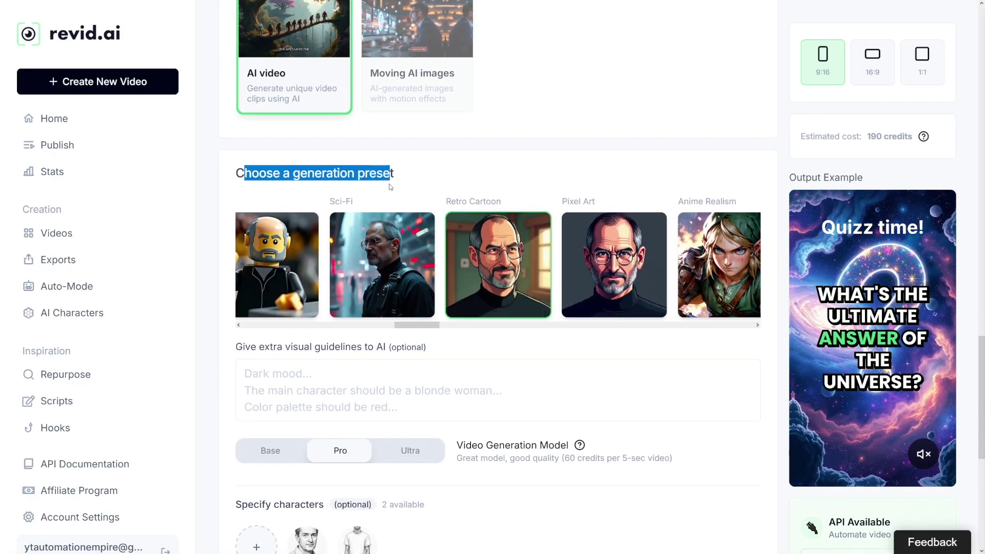
left_click(394, 187)
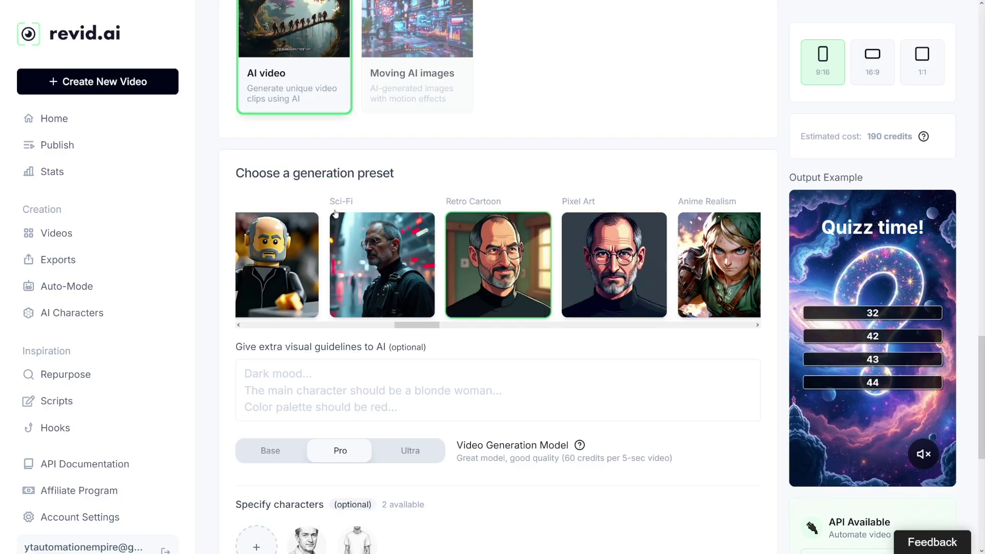
left_click_drag(417, 327, 608, 323)
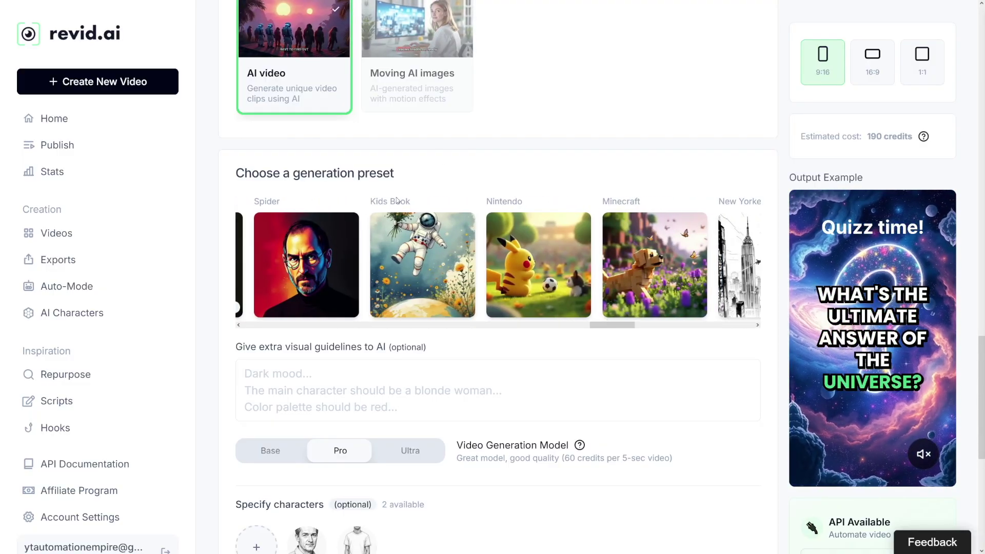
left_click(419, 261)
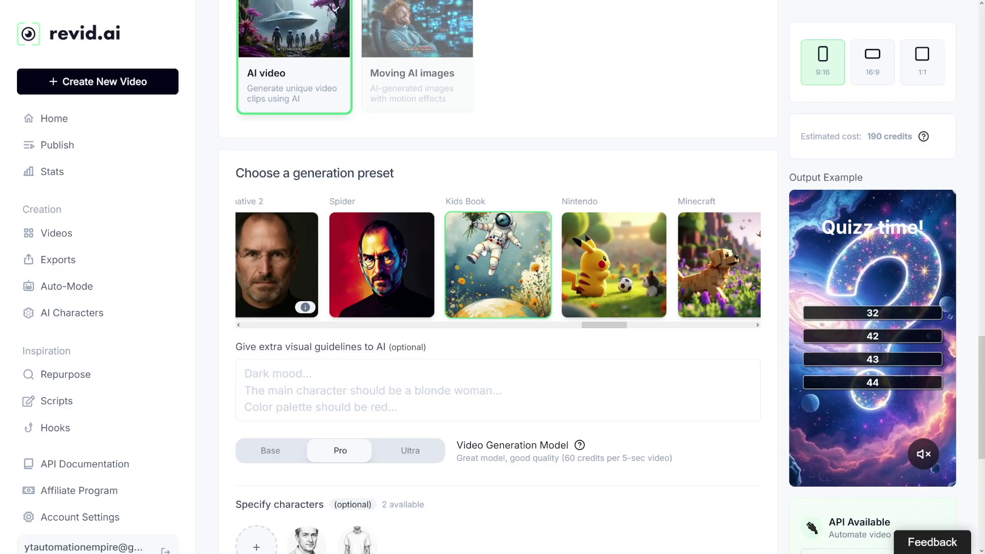
Step: Highlight the extra visual guidelines label below the presets
scroll(484, 251, "down", 3)
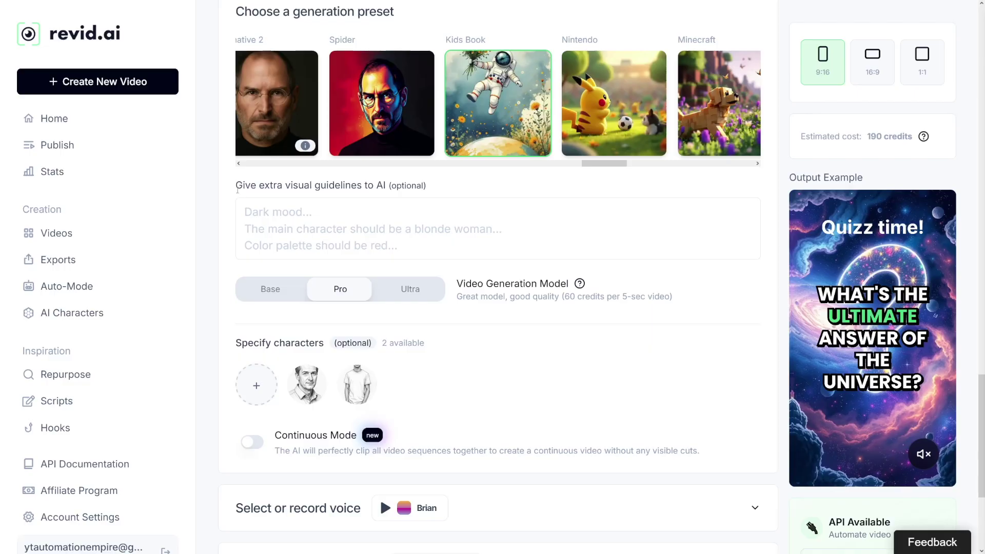
left_click_drag(248, 187, 424, 187)
left_click(434, 191)
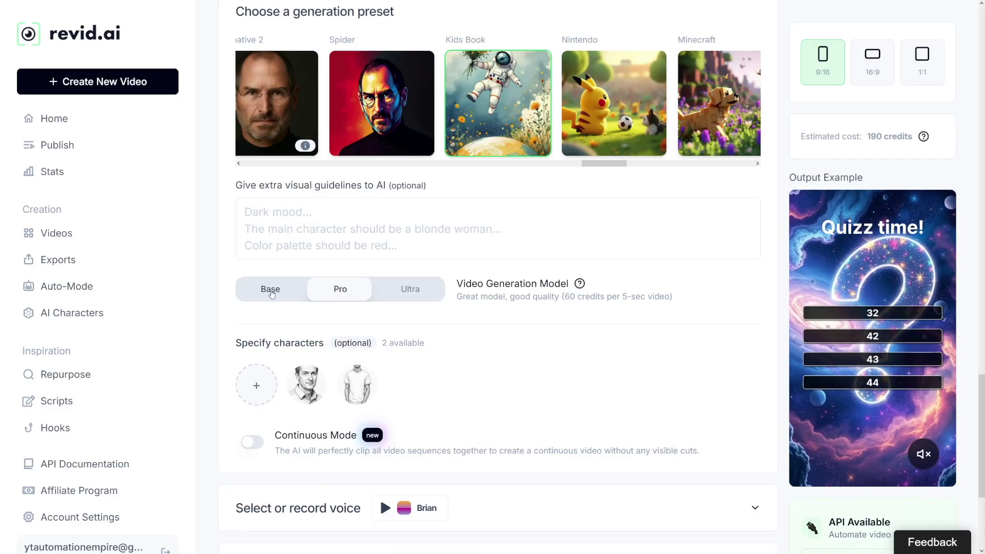
Step: Try Base and Pro, then settle on the Ultra generation model at 610 credits
left_click(272, 292)
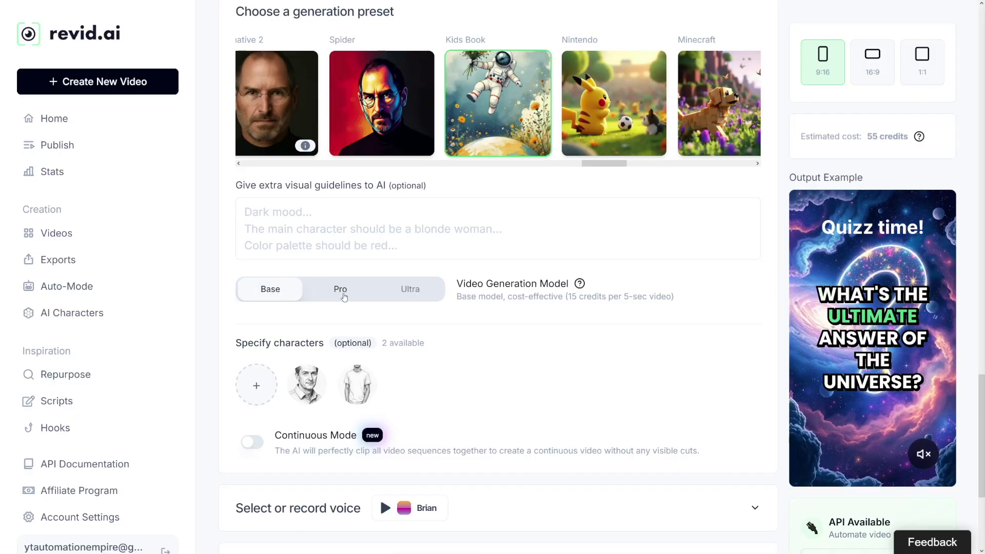
left_click(344, 297)
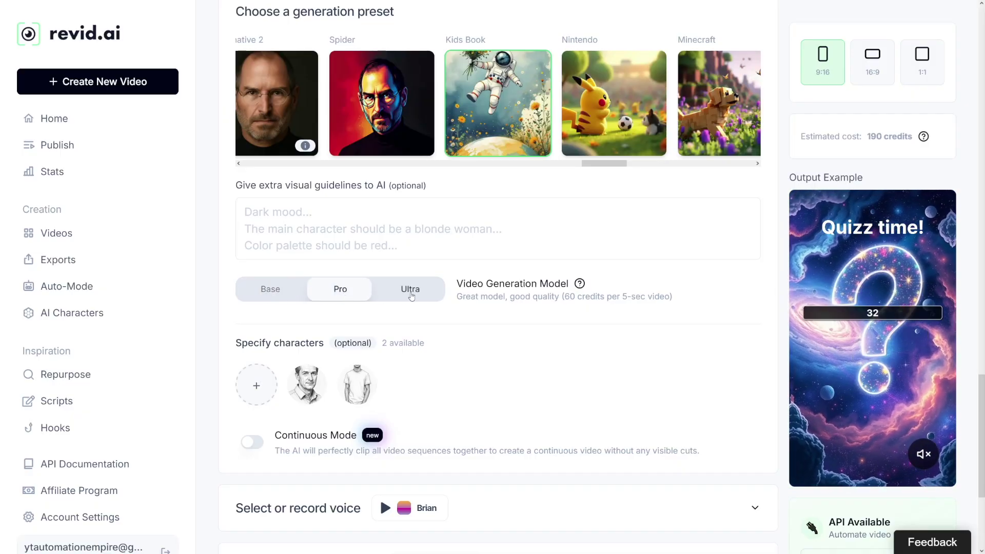
left_click(411, 295)
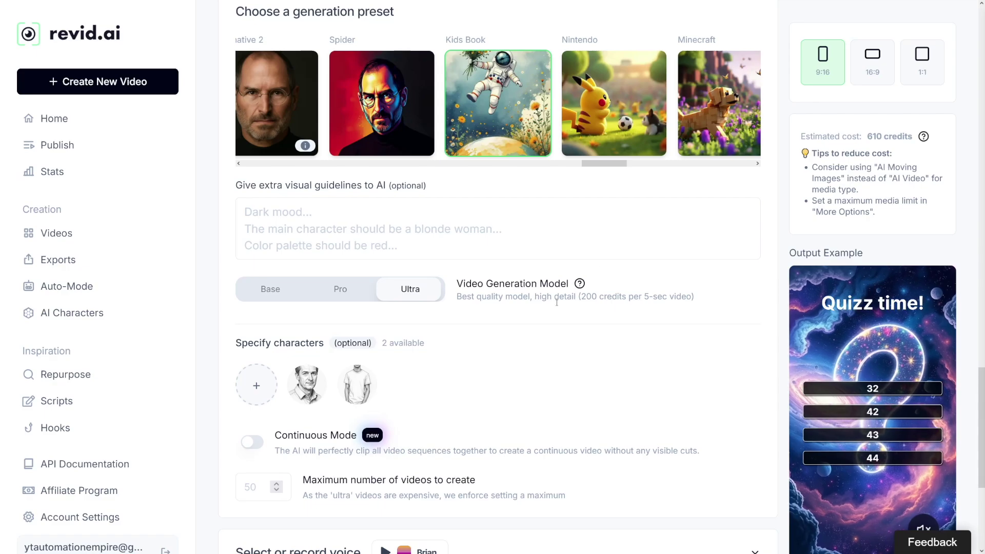
mouse_move(579, 285)
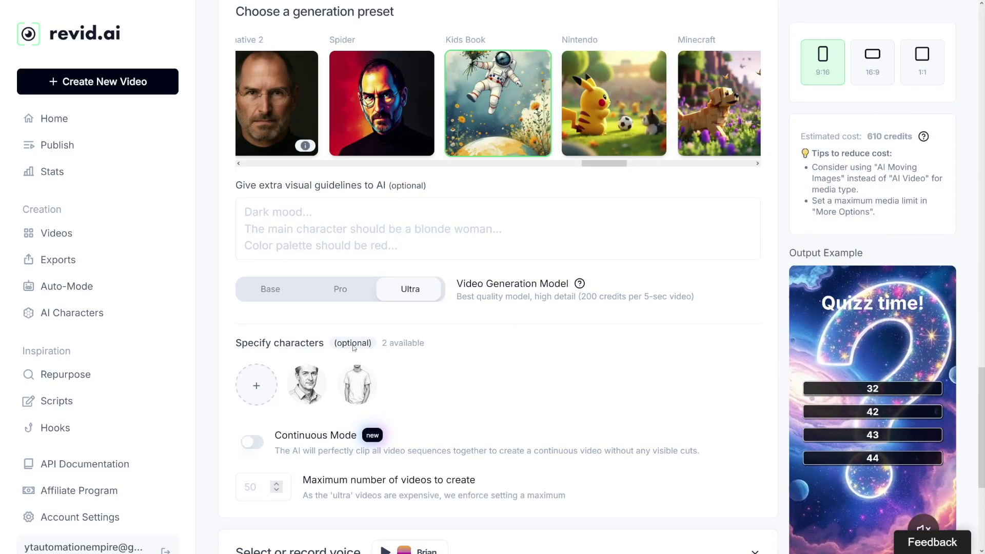
scroll(354, 348, "down", 3)
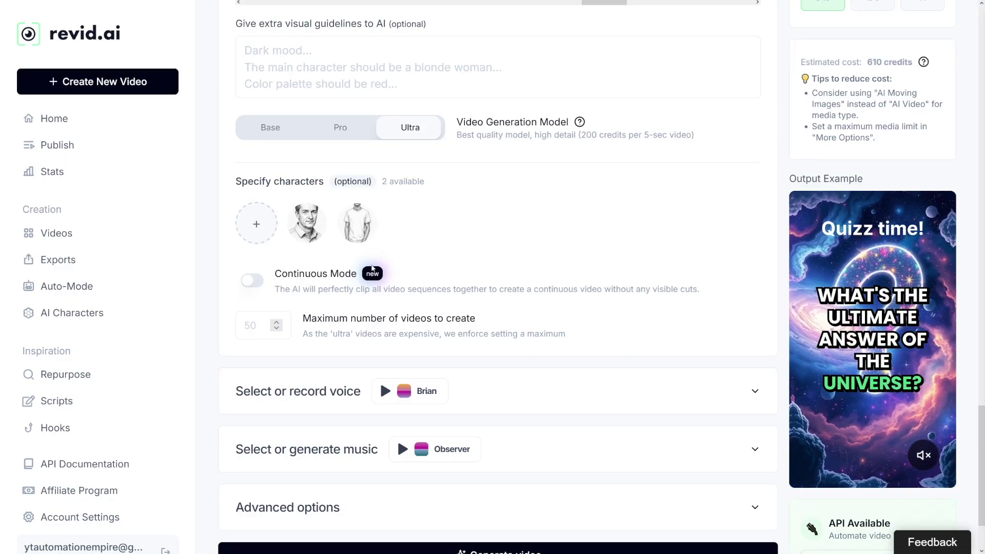
Step: Keep the Brian voice and start generating the animal quiz video
scroll(373, 267, "down", 3)
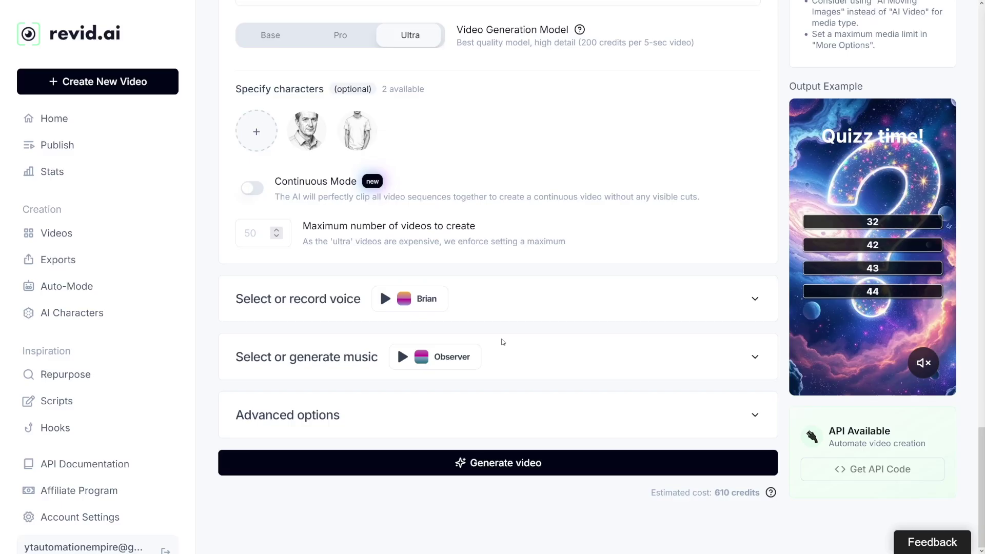
left_click(754, 299)
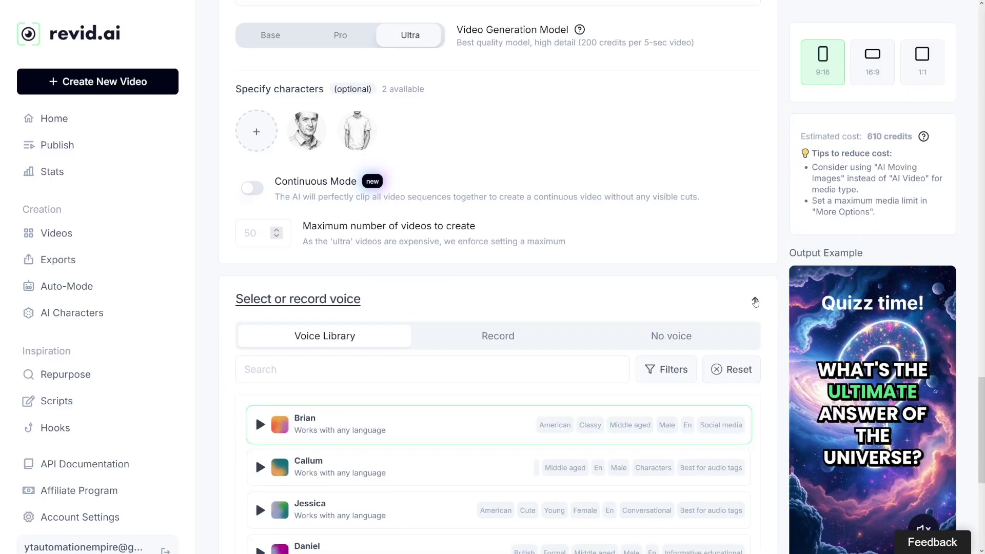
left_click(755, 302)
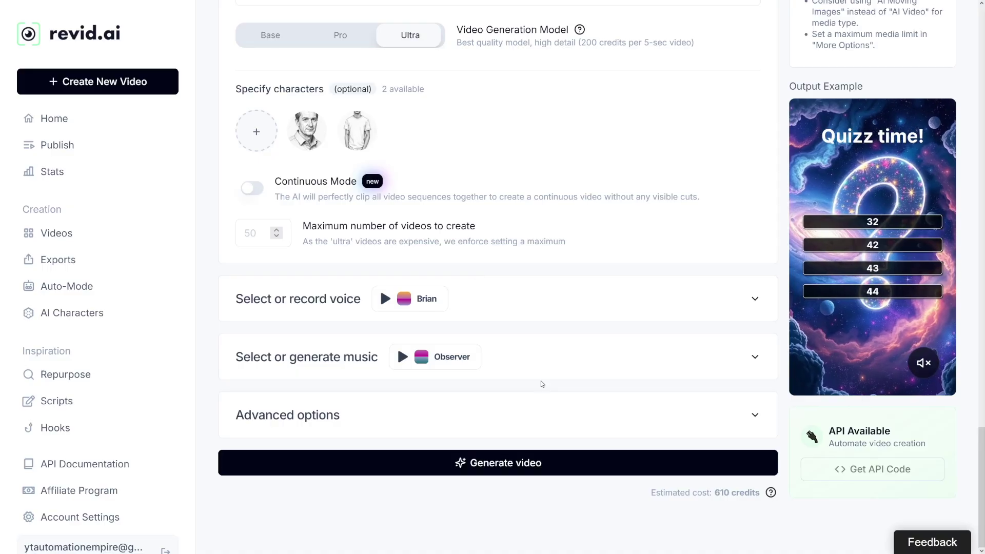
left_click(455, 463)
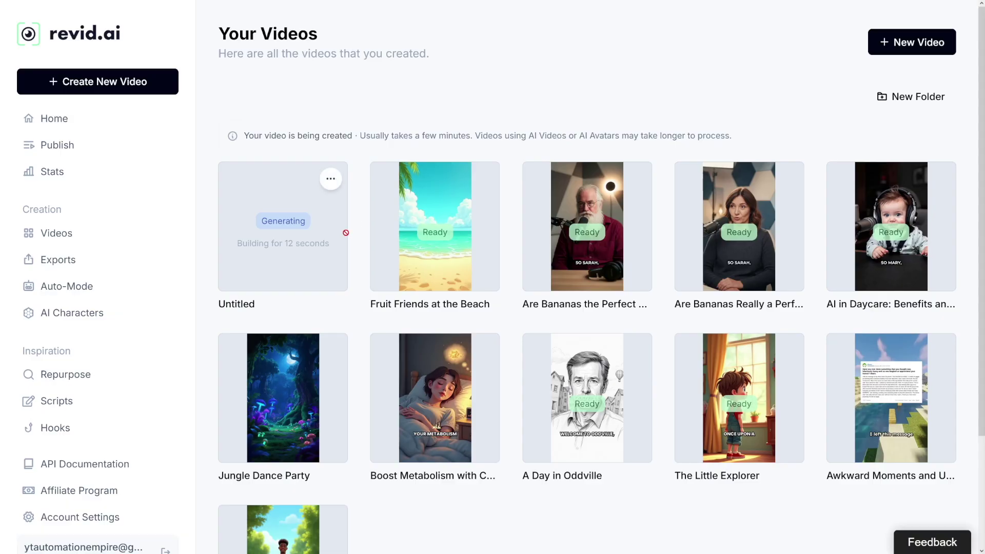
Step: Preview the Jungle Dance Party video from the Your Videos grid
scroll(362, 237, "down", 2)
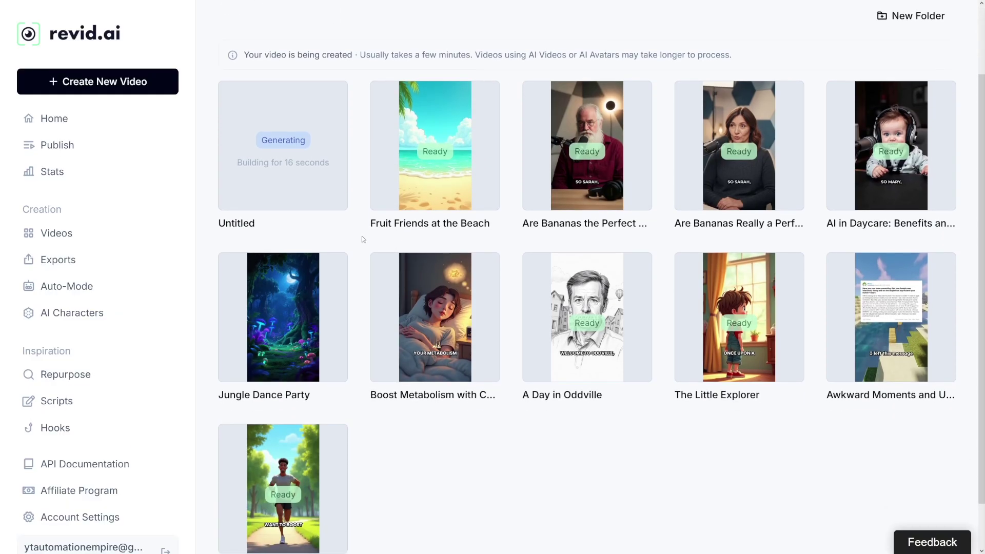
mouse_move(288, 326)
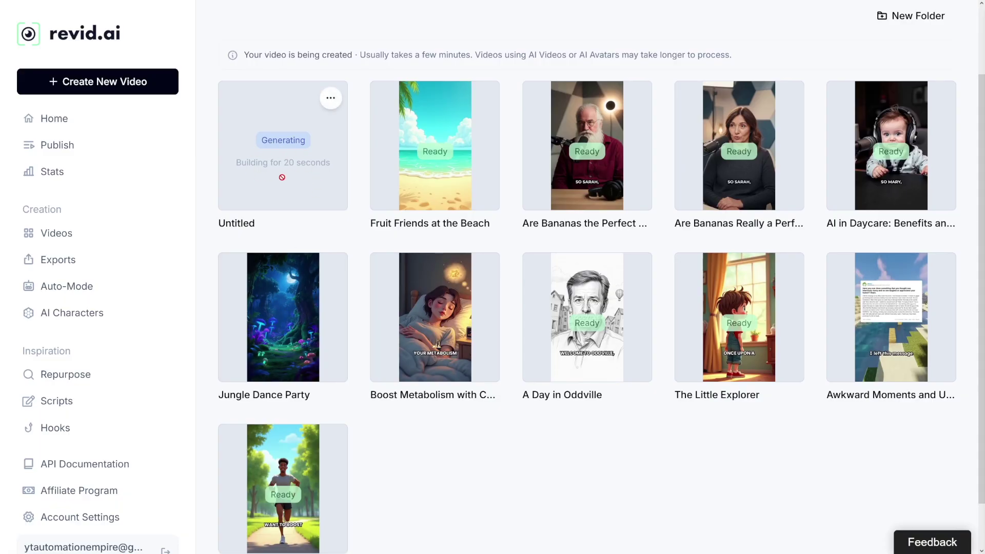
left_click(296, 354)
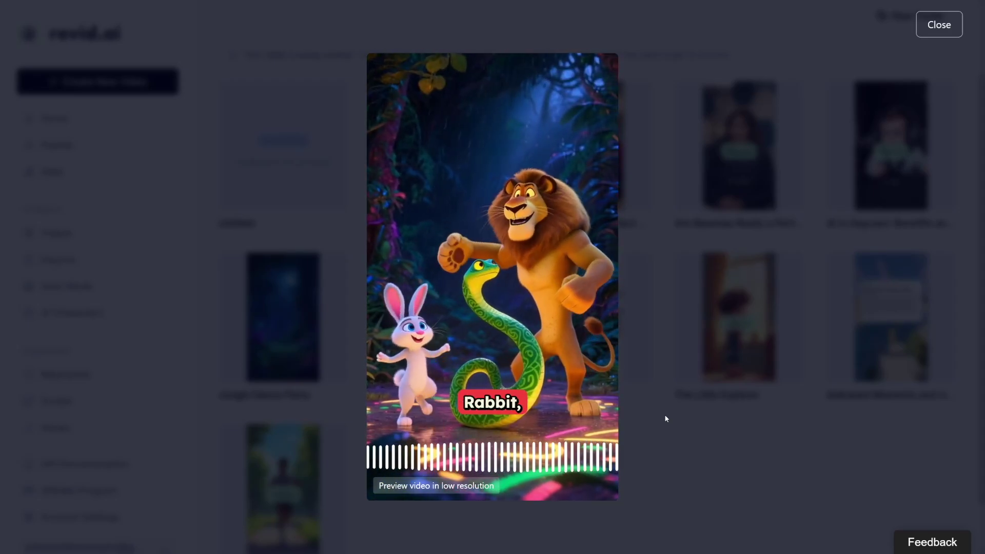
Step: Let the preview play, then return to the library showing the two ready quiz videos
mouse_move(554, 384)
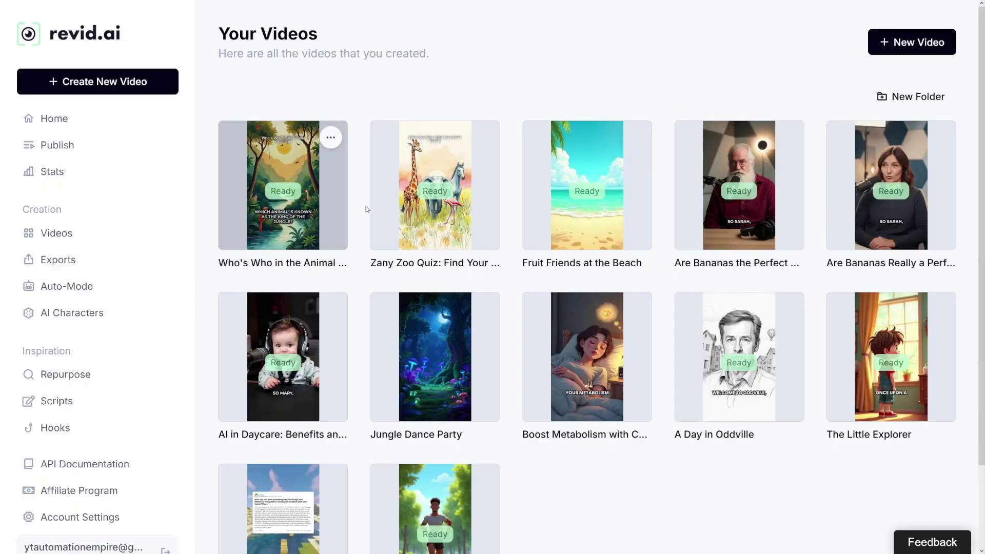
Step: Play the Zany Zoo Quiz preview, pause at the Hummingbird answer, and close it
left_click(451, 222)
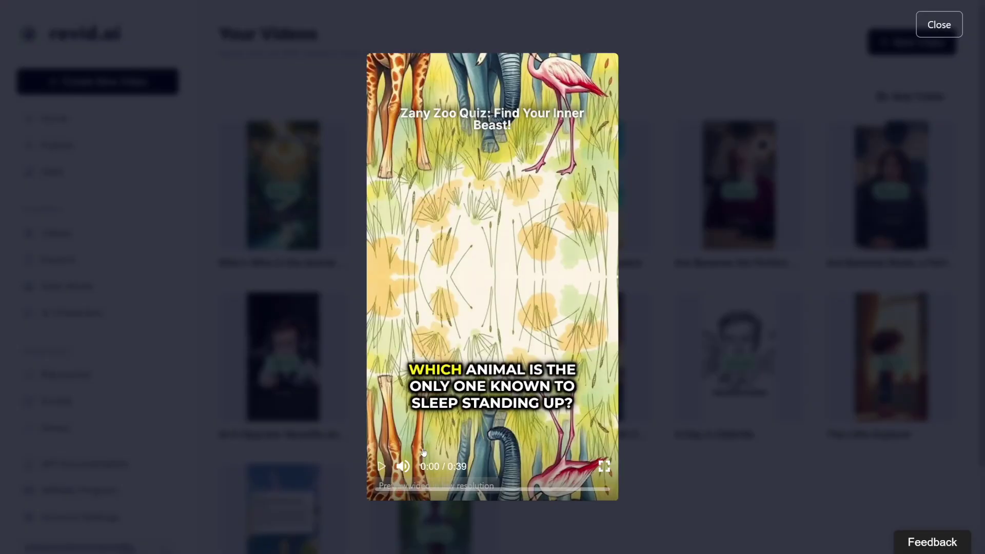
left_click(381, 466)
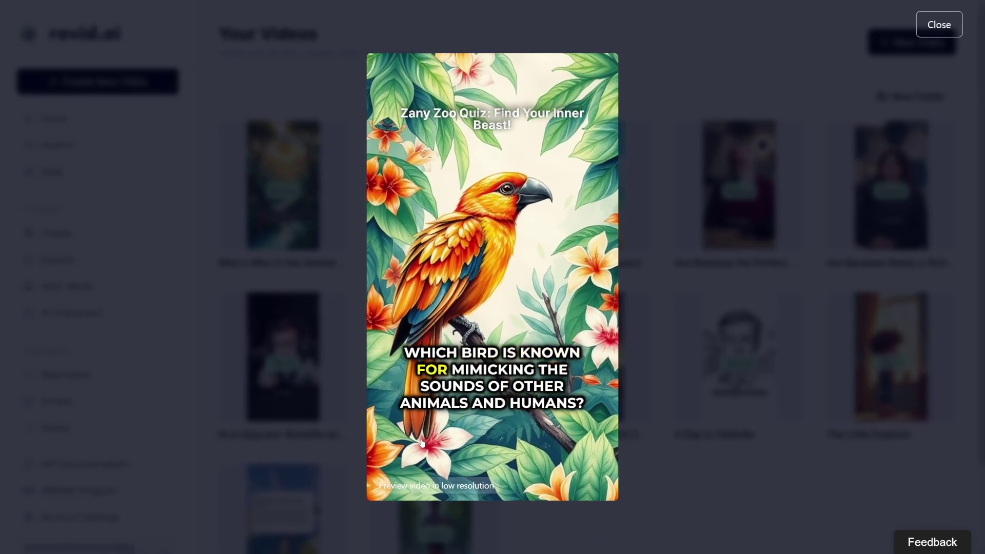
mouse_move(402, 458)
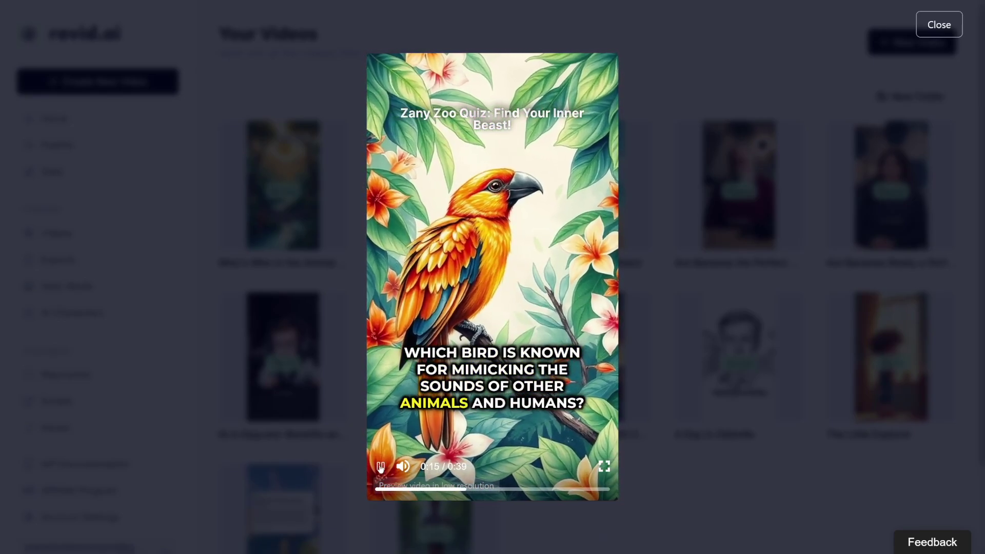
left_click(559, 399)
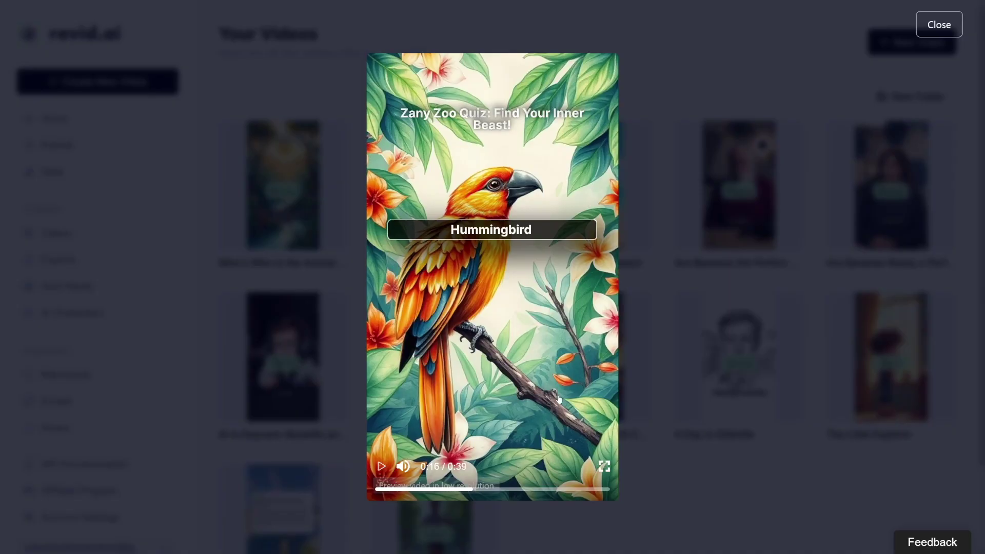
left_click(682, 483)
mouse_move(309, 232)
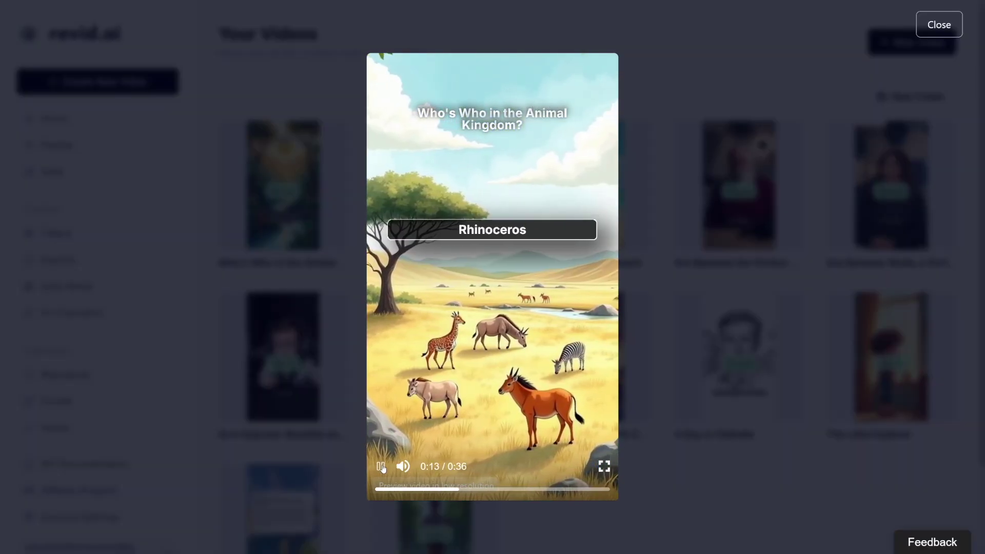
Step: Pause the Who's Who in the Animal Kingdom? preview at 0:14 on the Rhinoceros, Elephant, Hippopotamus options
left_click(381, 467)
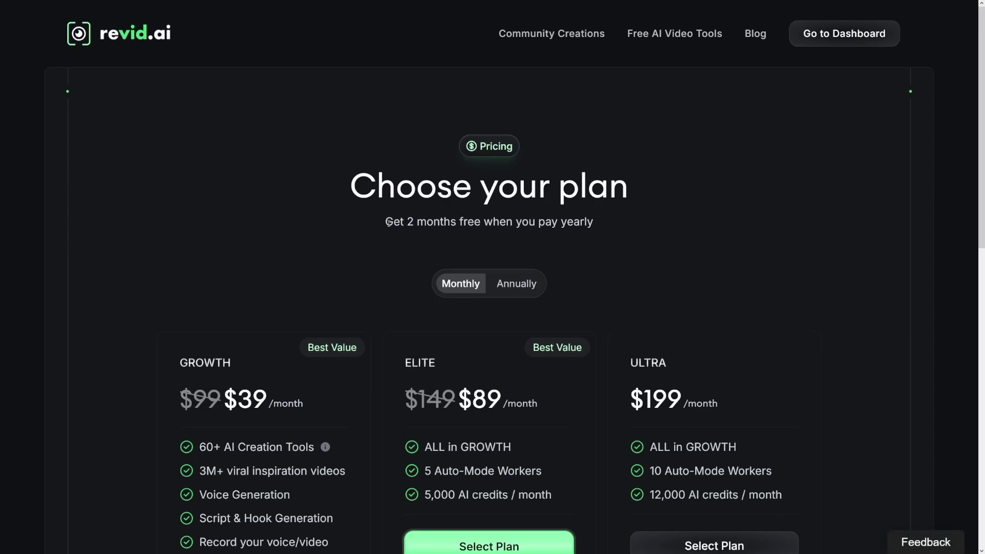
Step: Highlight the GROWTH plan name and its $39/month price
scroll(388, 222, "down", 4)
scroll(208, 231, "up", 1)
left_click_drag(183, 215, 231, 216)
left_click(232, 218)
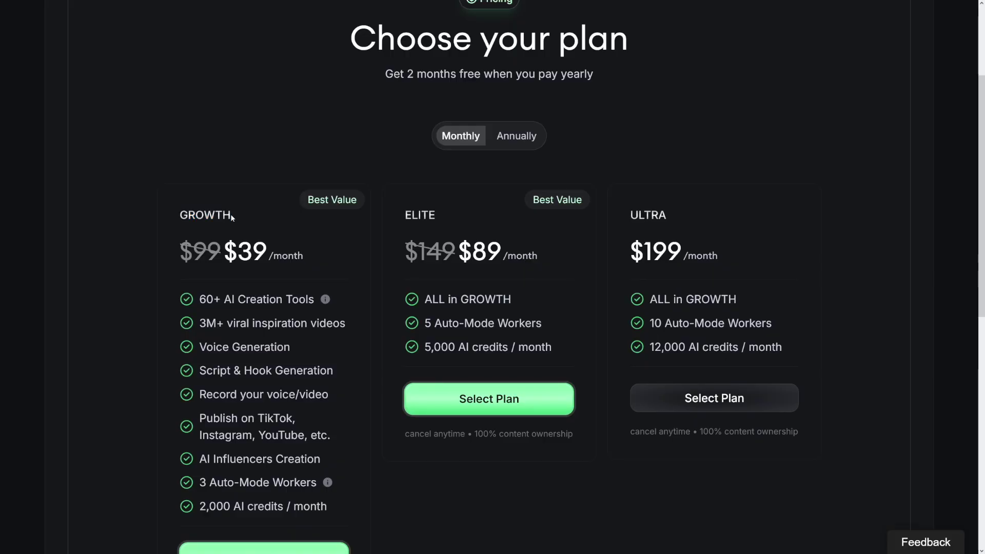
left_click_drag(225, 251, 302, 257)
left_click(302, 256)
Step: Switch pricing to annual billing and highlight GROWTH's $32/month price
left_click(521, 137)
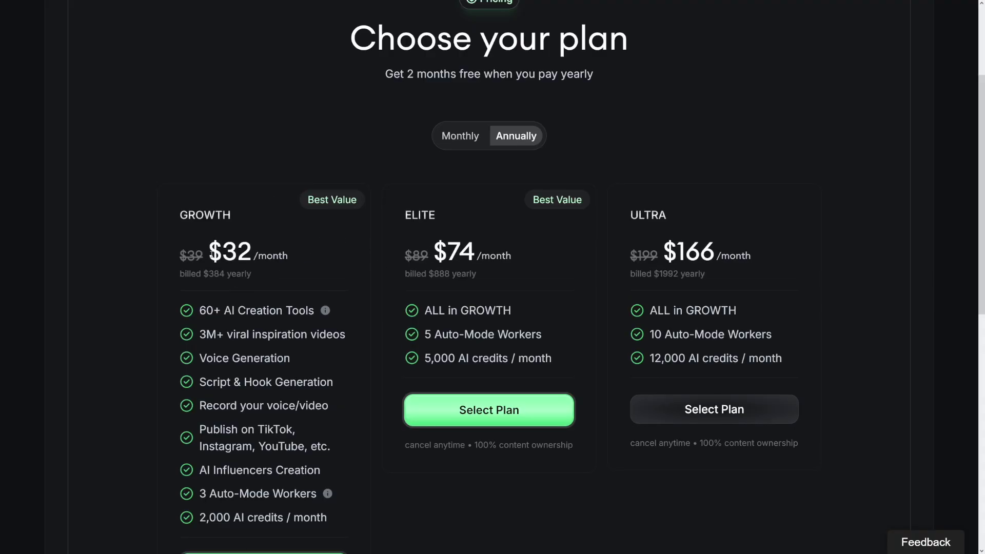
left_click_drag(211, 254, 292, 257)
scroll(377, 319, "up", 3)
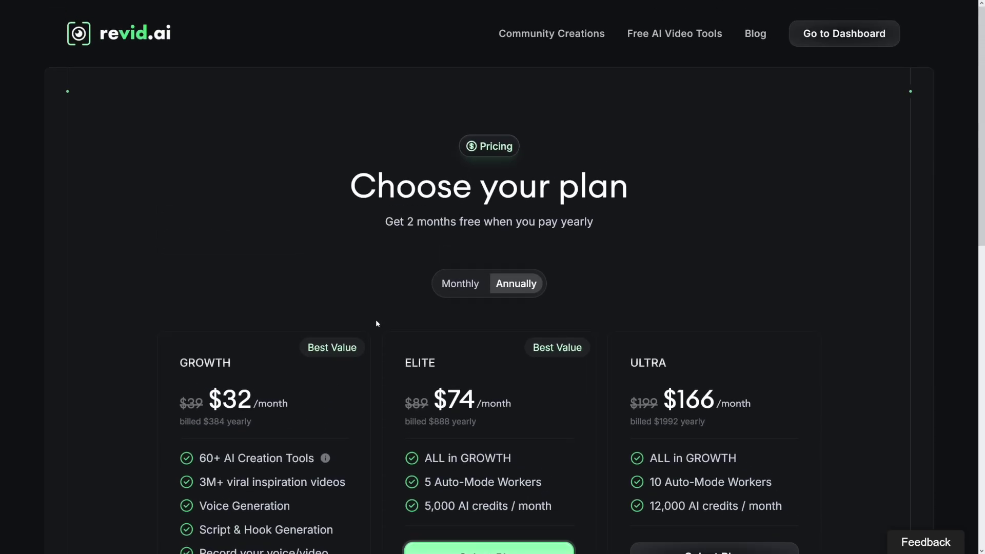